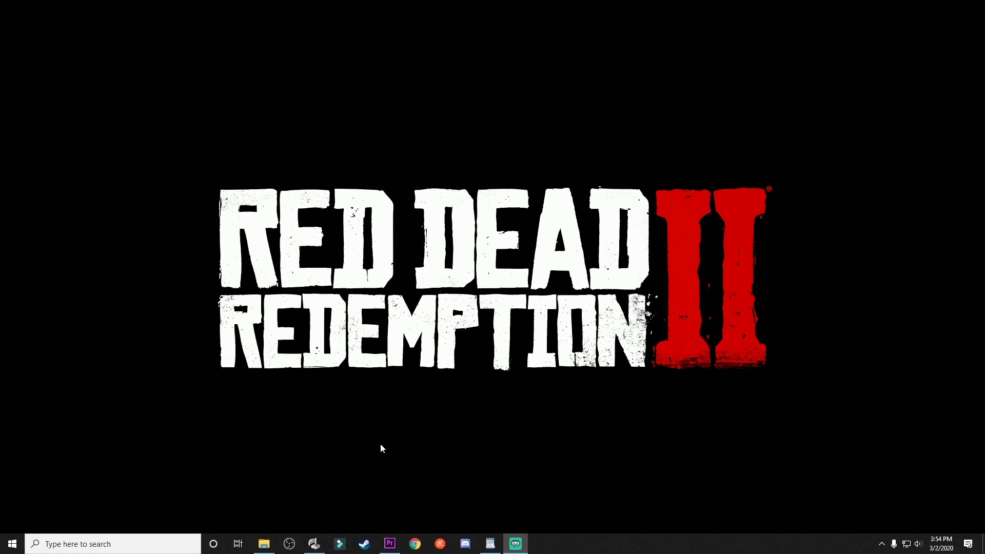
- Search Google in Chrome for 'joy to key' and open the official JoyToKey result
click(415, 545)
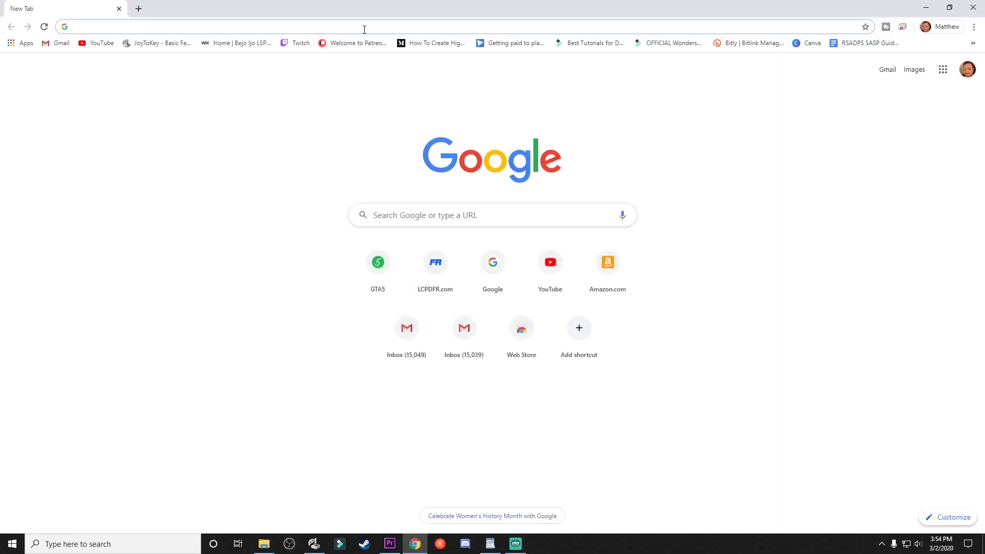
click(418, 213)
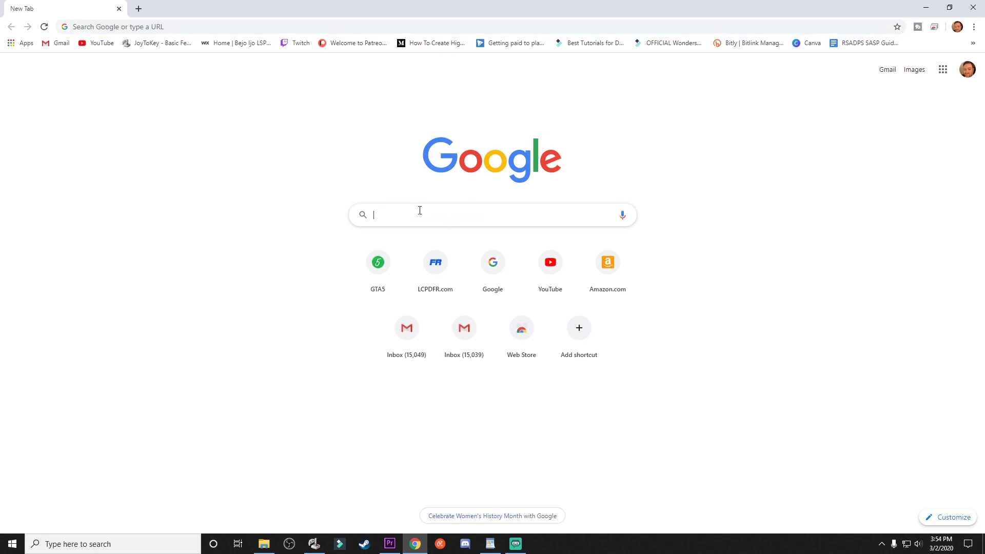
text(jo)
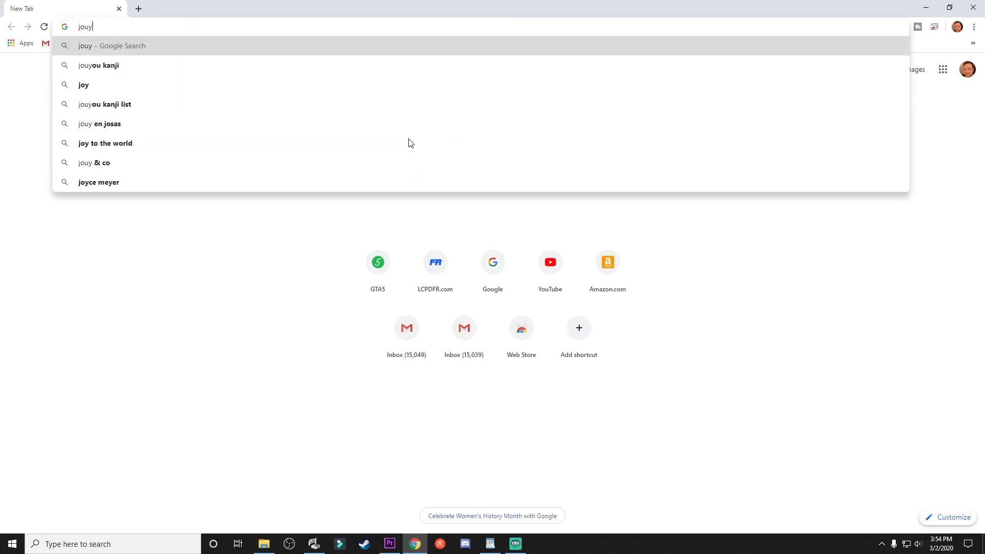
text(y to key)
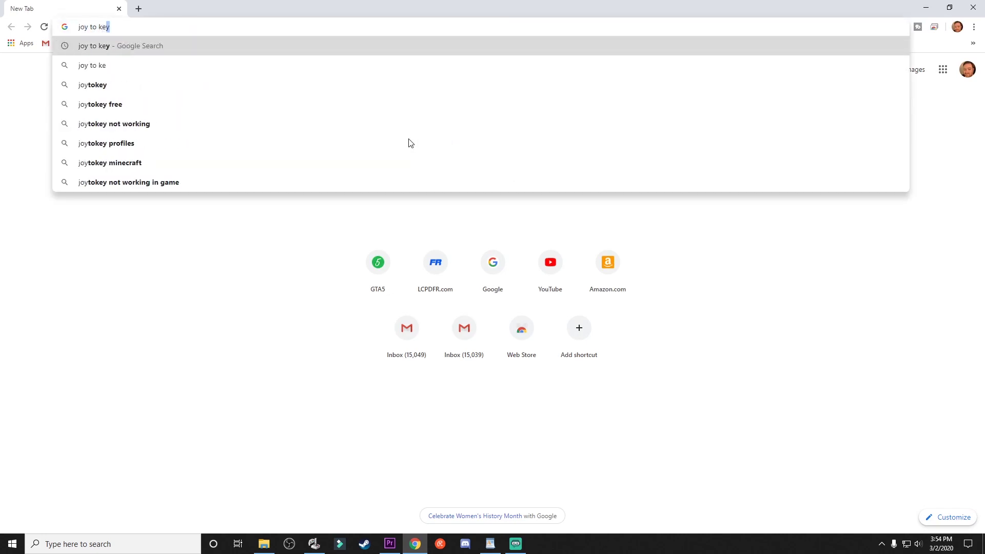
key(Return)
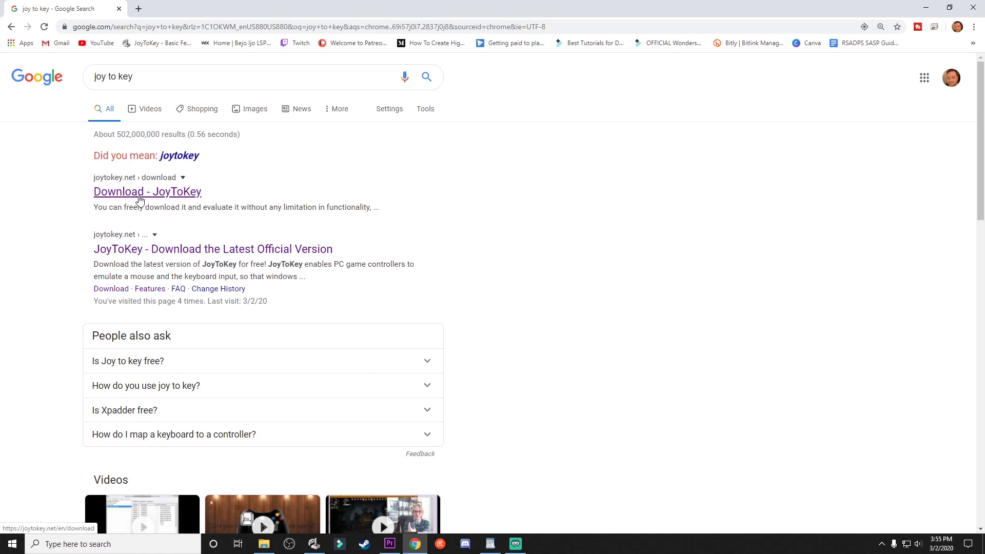
click(196, 249)
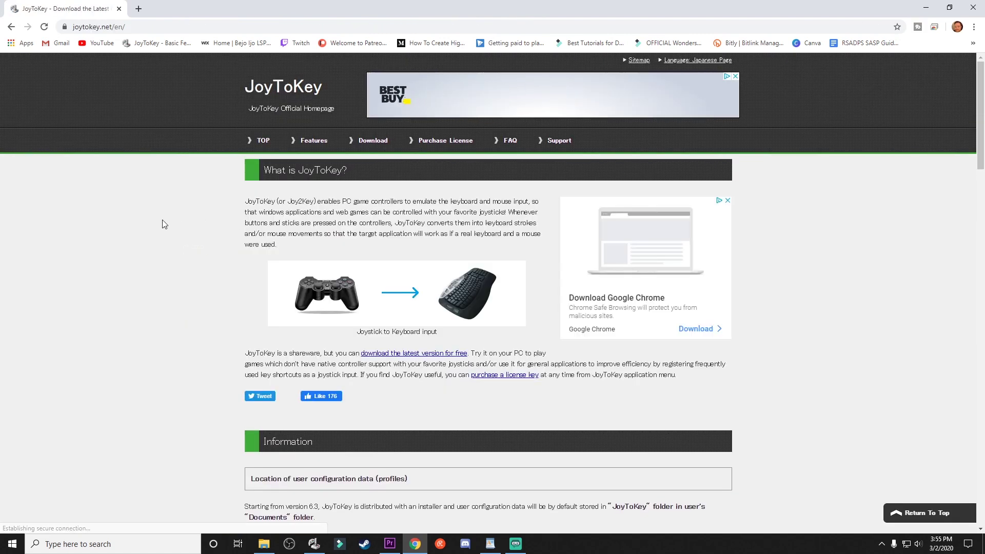
- Visit the JoyToKey download page, look over its installer links, then close Chrome
scroll(171, 217, down, 1)
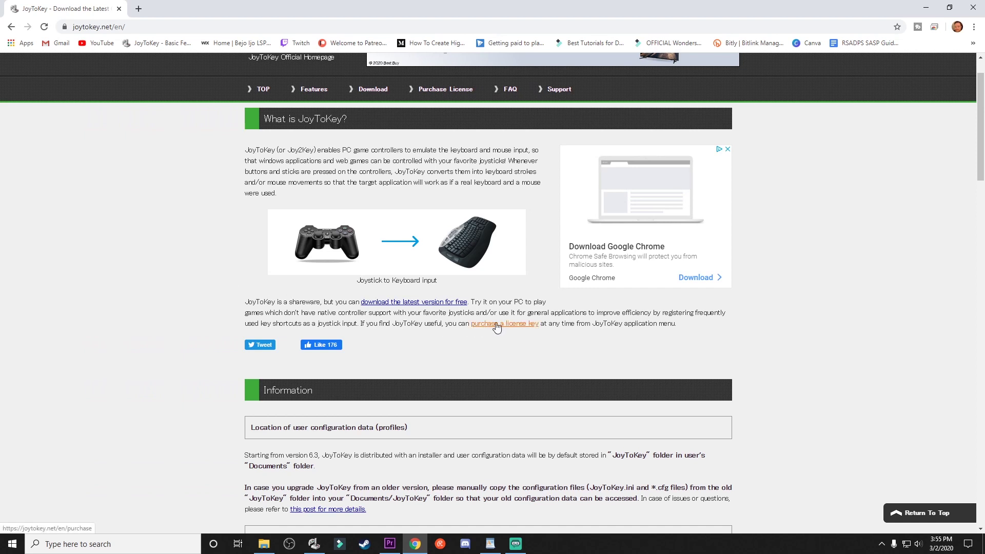
click(440, 304)
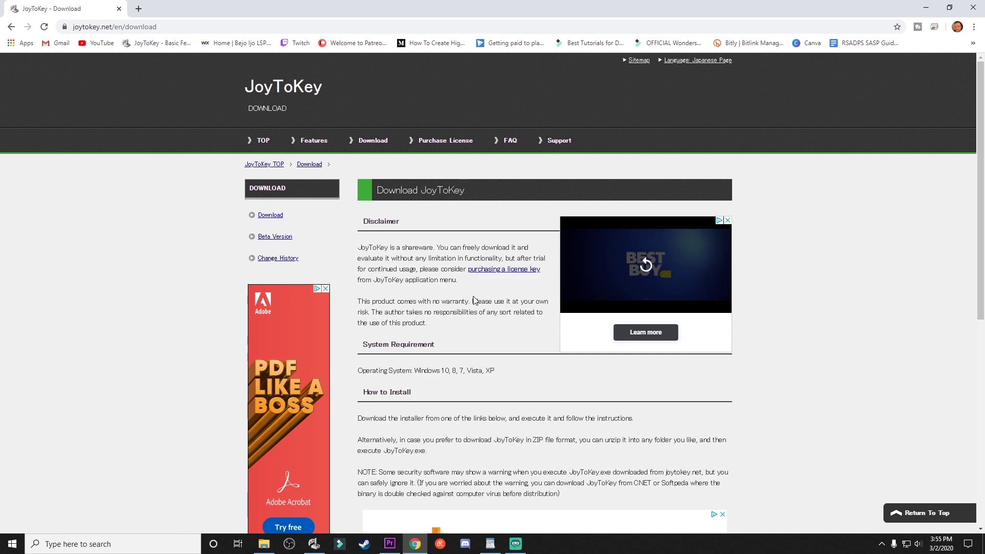
scroll(279, 328, down, 7)
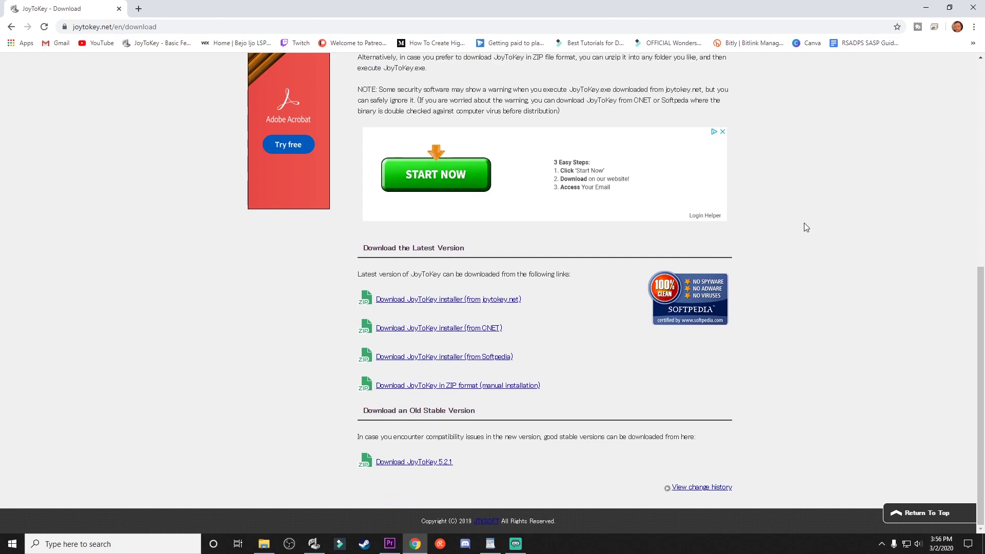
click(973, 7)
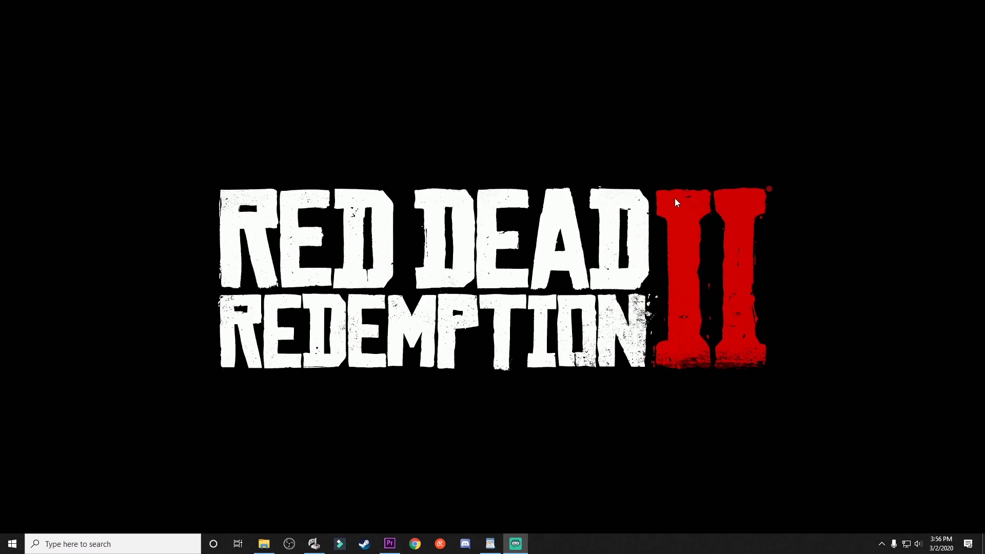
click(415, 543)
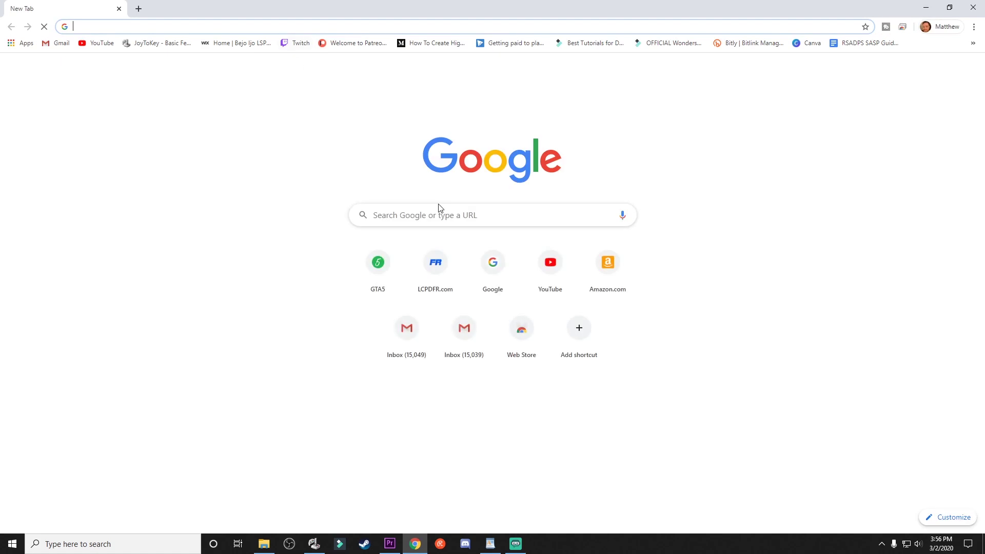
text(logitech farm sim side panel)
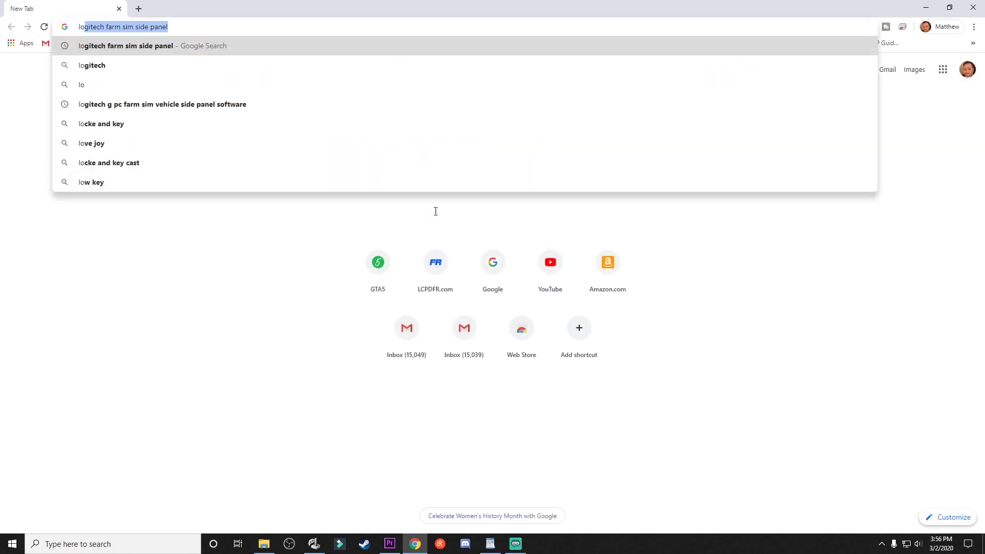
key(Return)
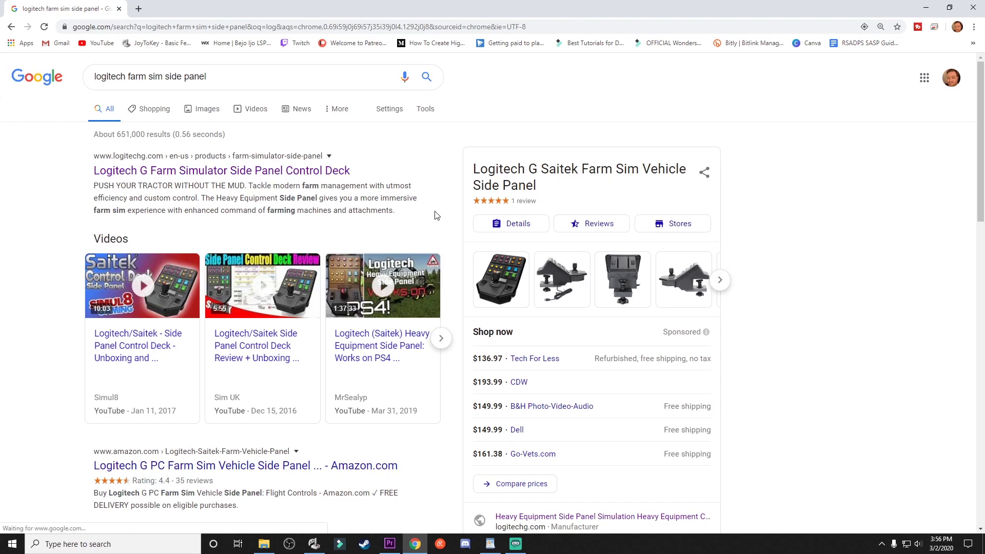
click(509, 273)
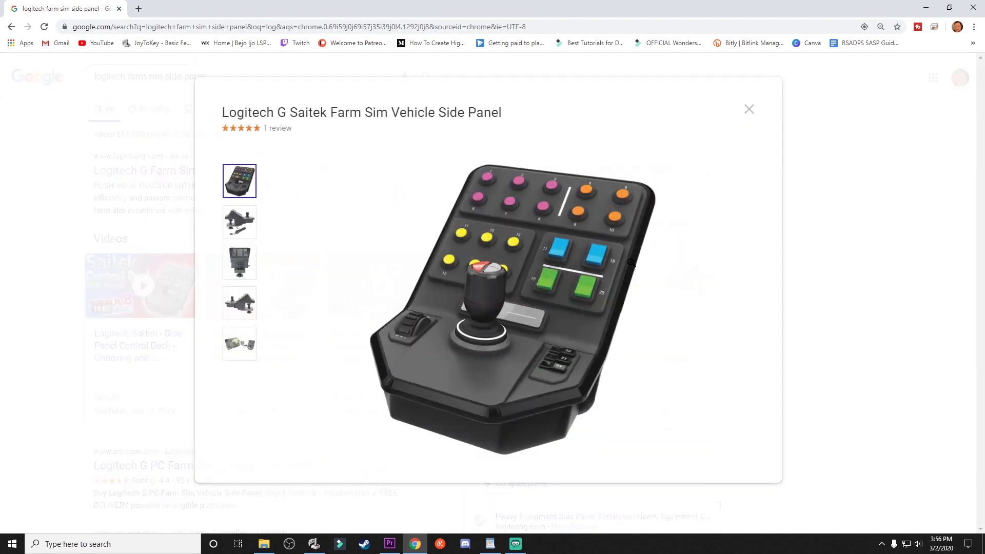
click(488, 176)
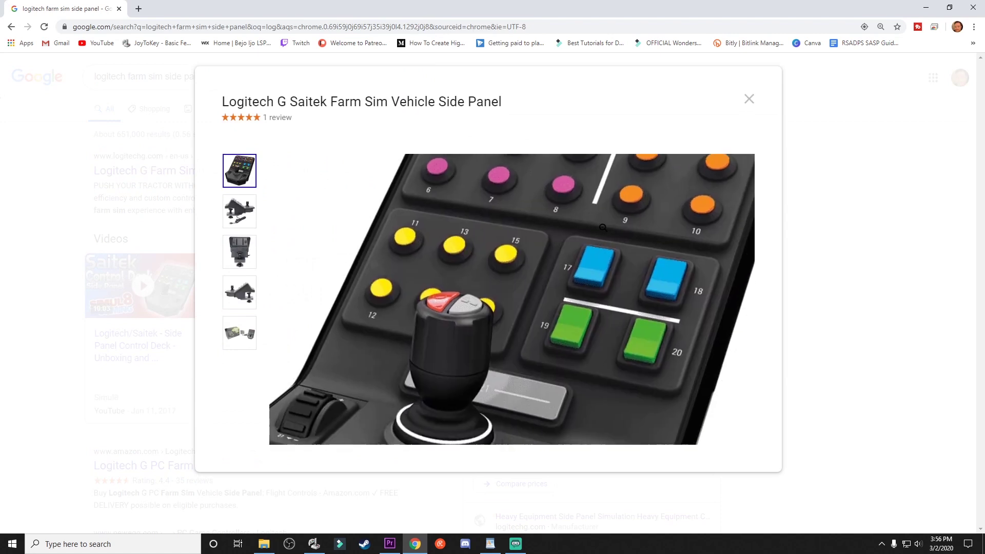
click(668, 172)
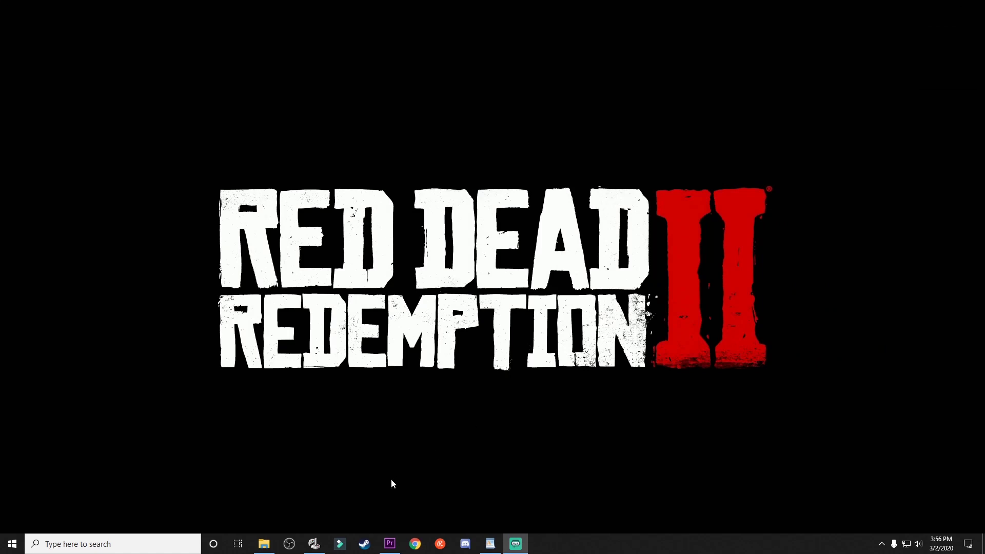
- Launch JoyToKey and browse the FiveM, LSPDFR1 and RSADPS profiles, ending on RSADPS
click(315, 545)
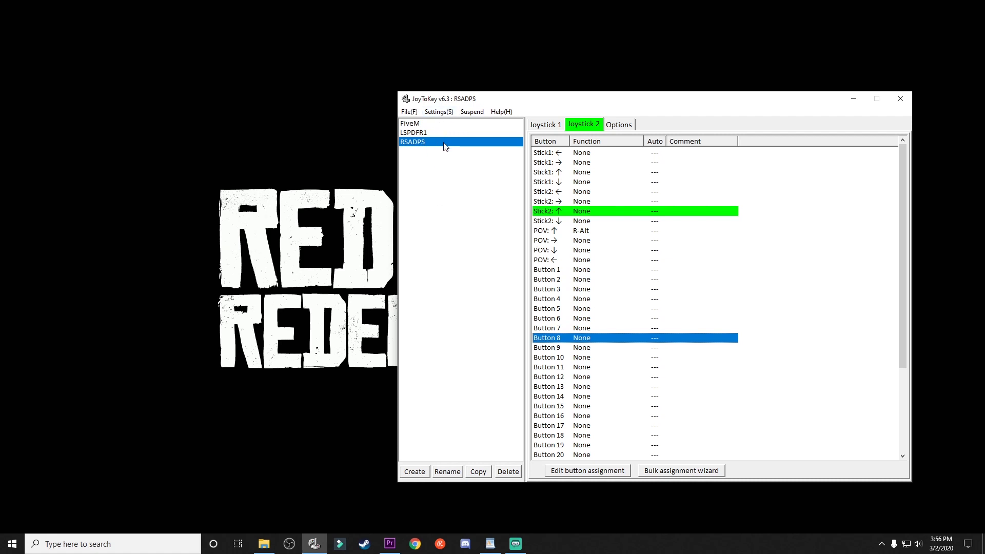
click(432, 123)
click(432, 132)
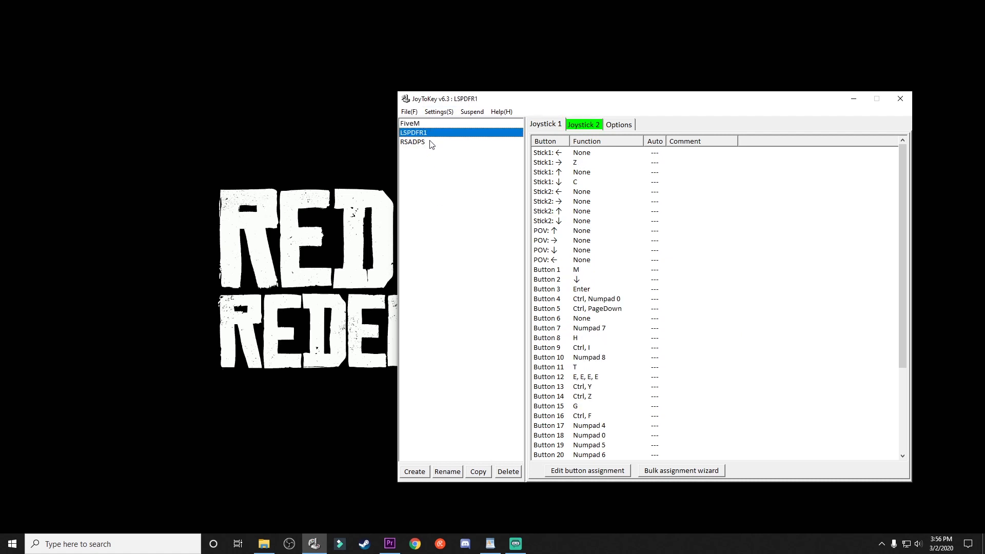
click(433, 142)
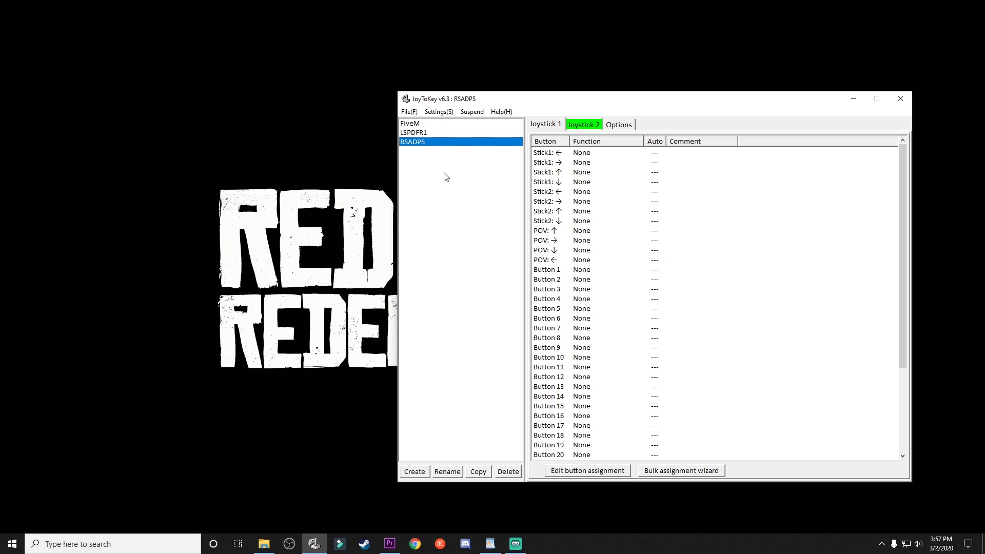
click(409, 112)
- Create a new profile named RSADPS2 and view its Joystick 2 assignments
click(421, 124)
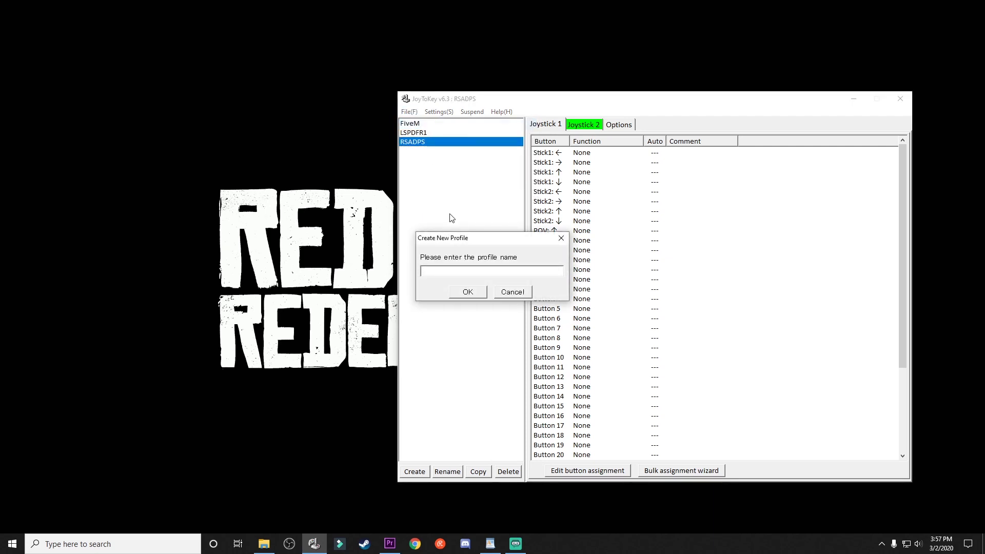
text(RSADPS2)
key(Return)
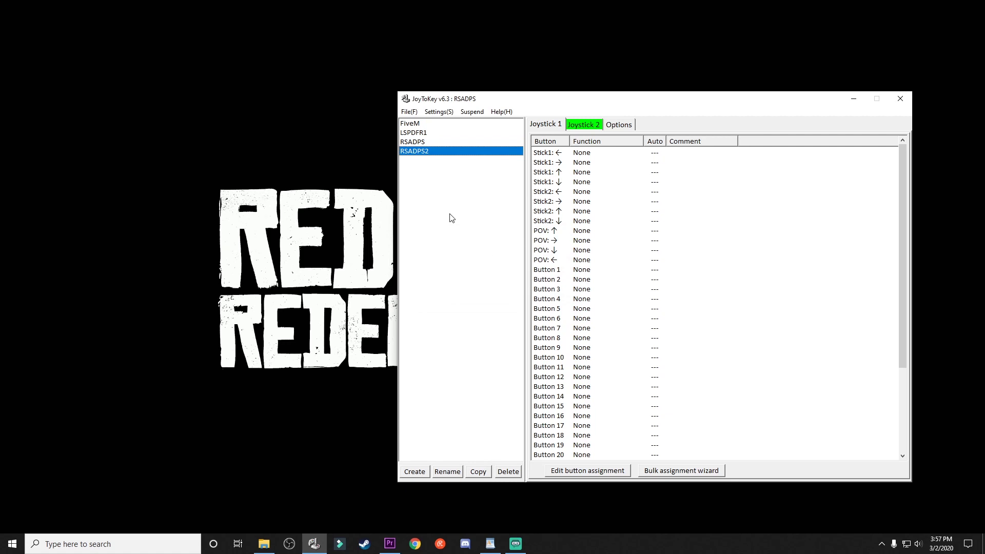
click(578, 124)
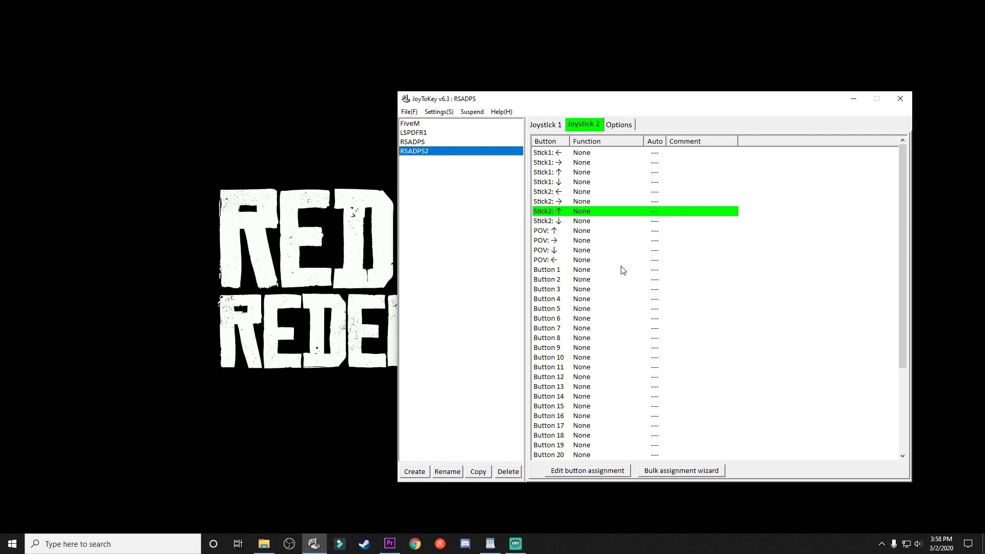
- Open the key assignment settings for Joystick 2's POV up input
double_click(582, 231)
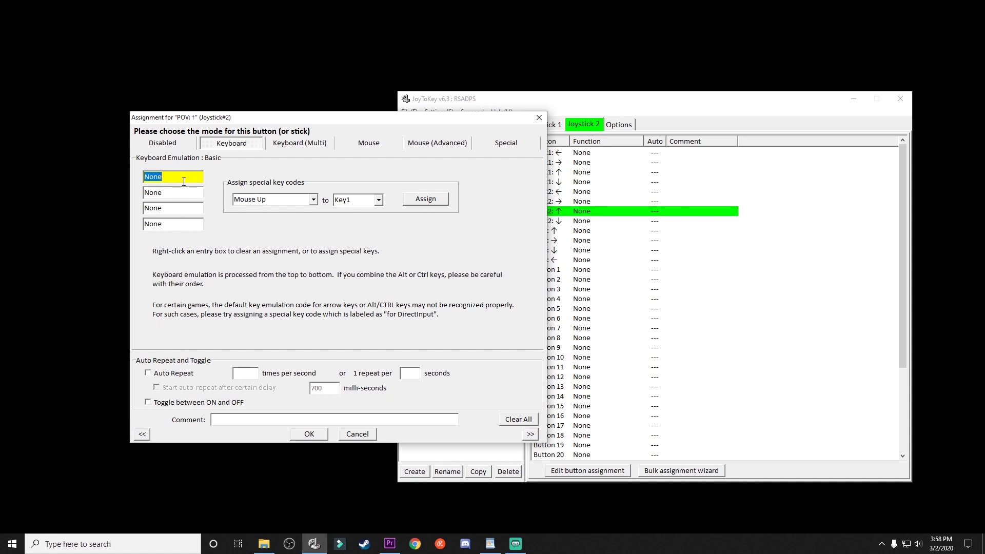
- Assign keys 1, 2, 3 and 4 to POV up and confirm
key(1)
key(2)
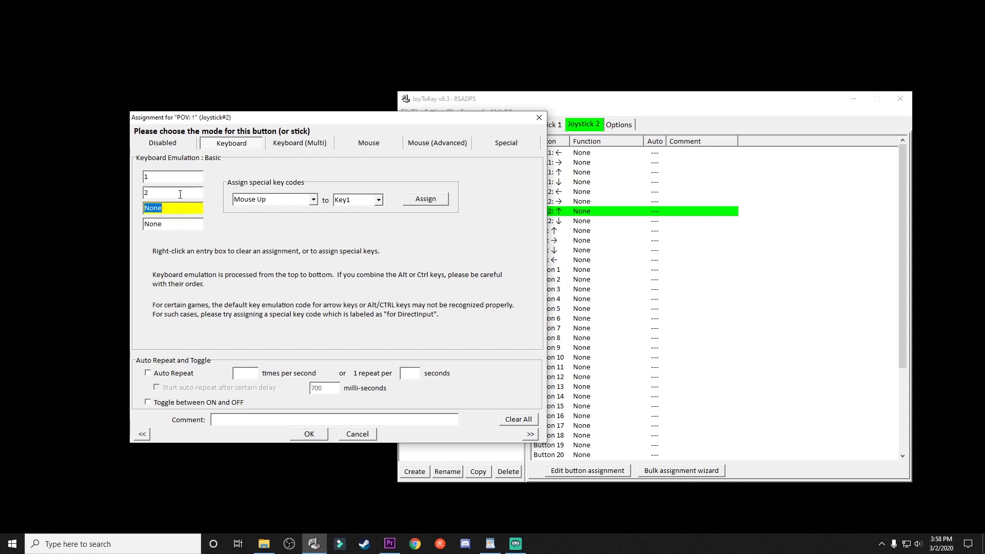
click(175, 212)
key(3)
key(4)
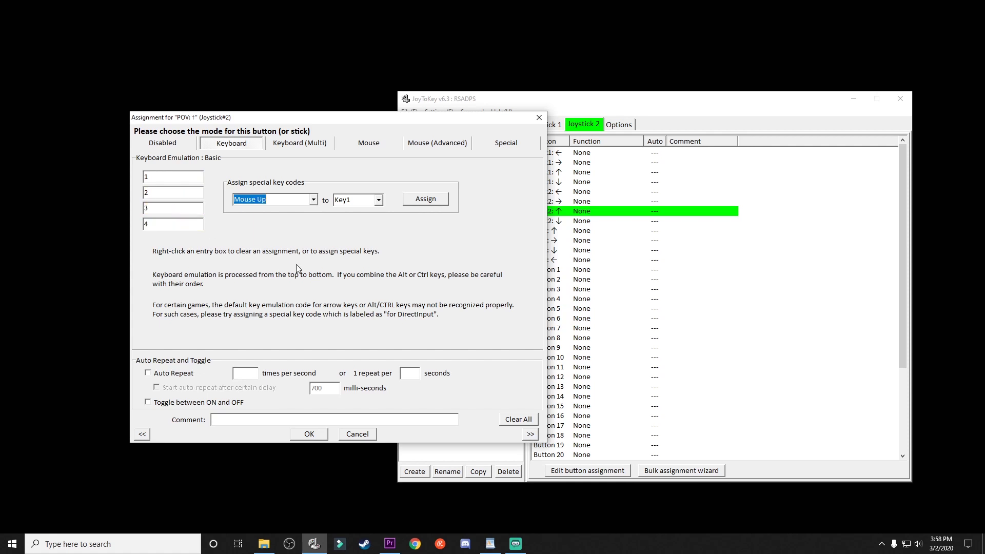
click(324, 434)
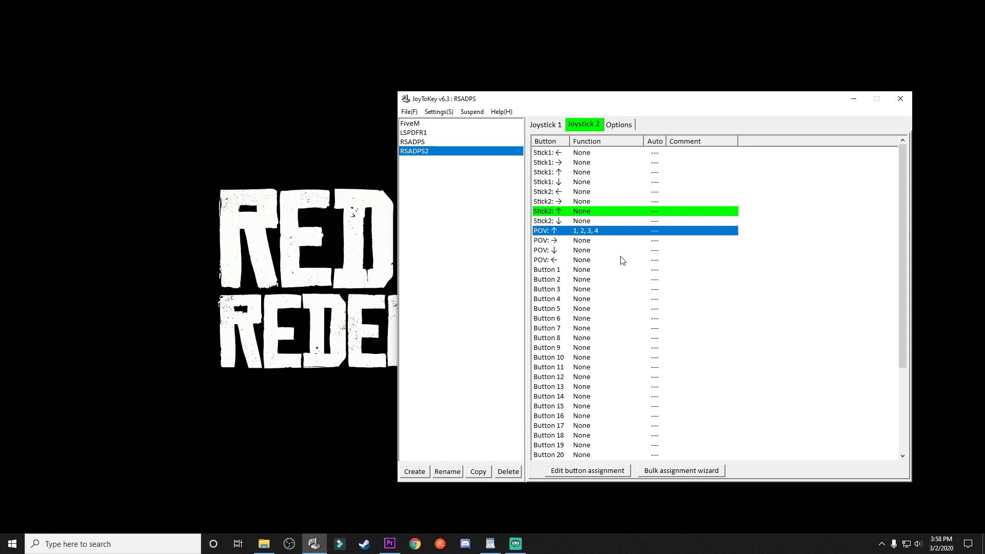
- Reopen the POV up assignment and clear all four key slots to None
double_click(591, 232)
click(518, 419)
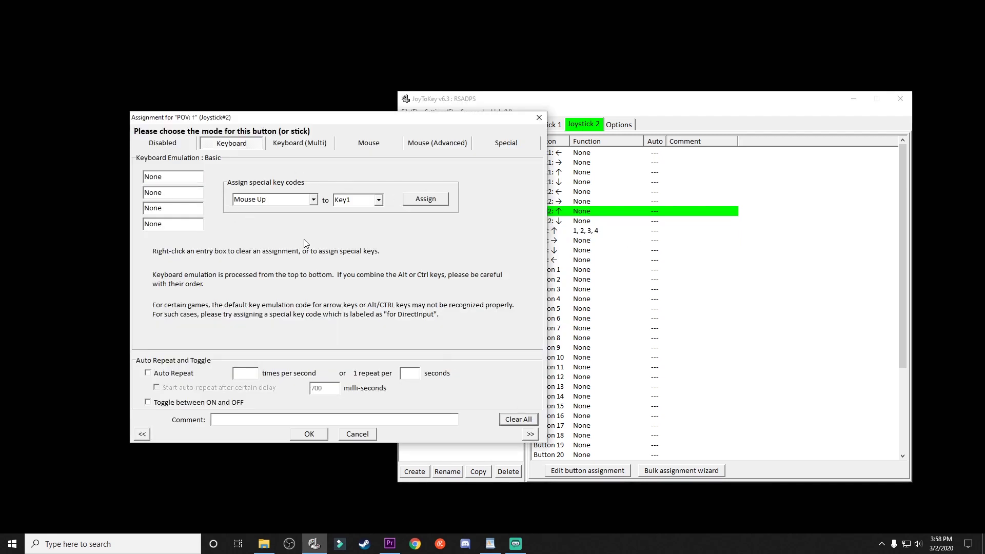
click(179, 175)
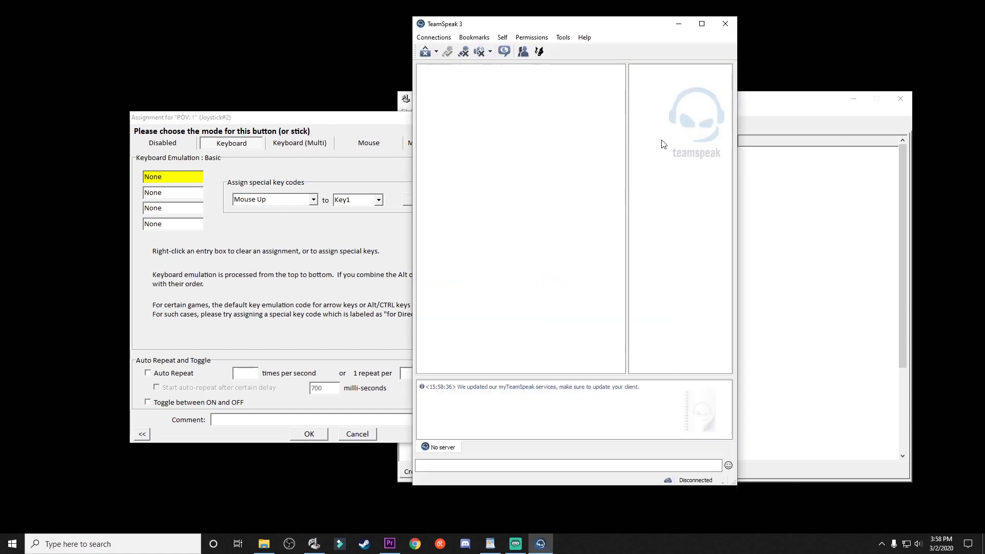
- Check TeamSpeak's Capture options, where push-to-talk is bound to Right Alt, then close Options
click(563, 37)
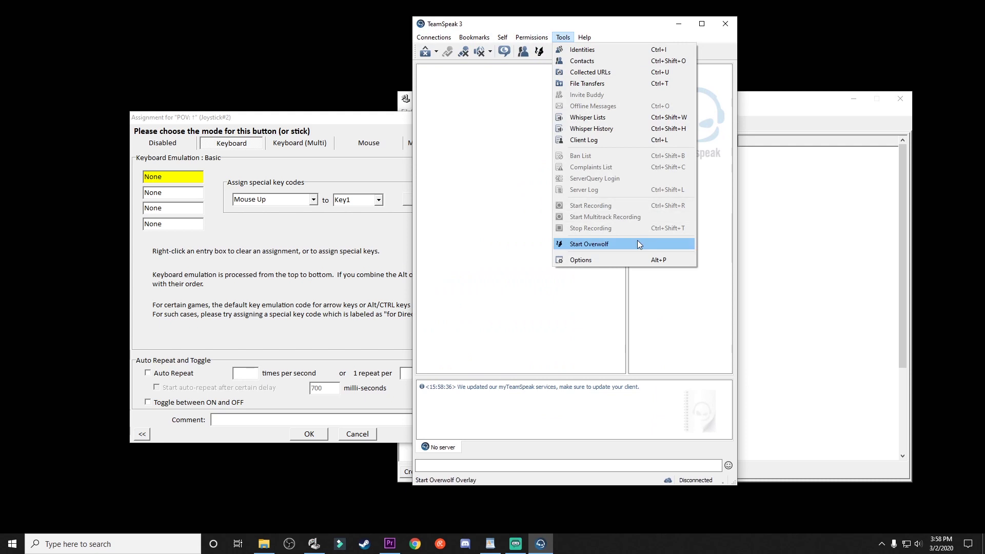
click(632, 260)
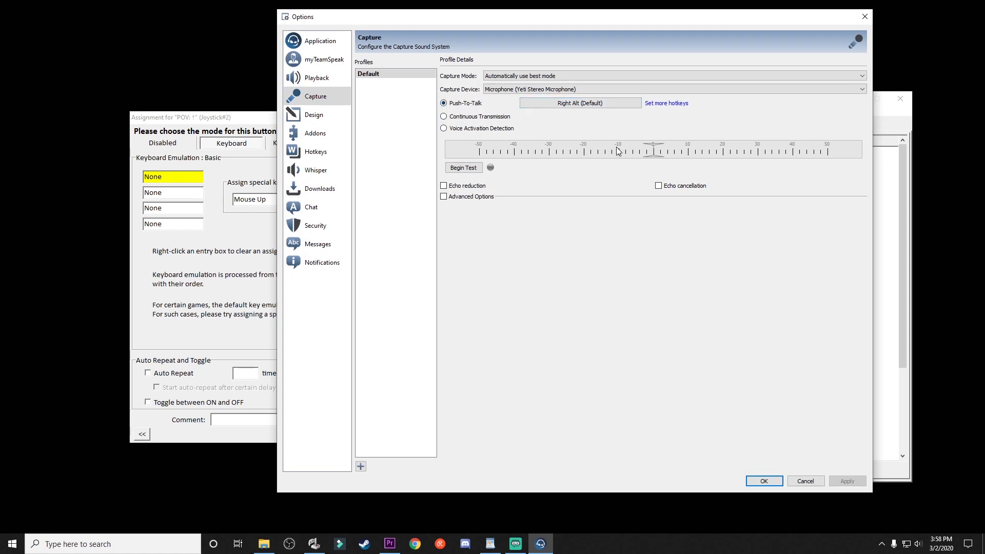
drag(732, 22, 694, 49)
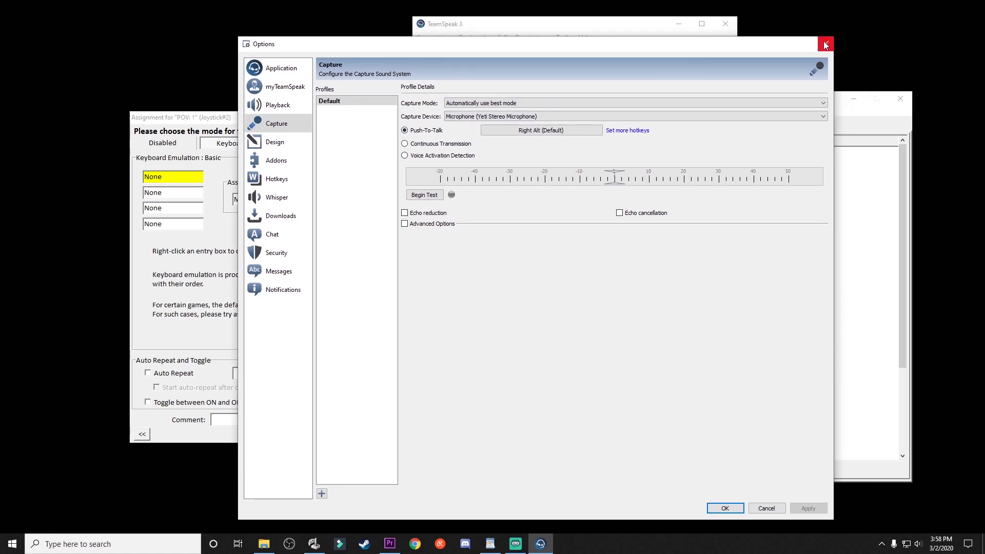
drag(766, 48, 731, 48)
click(790, 46)
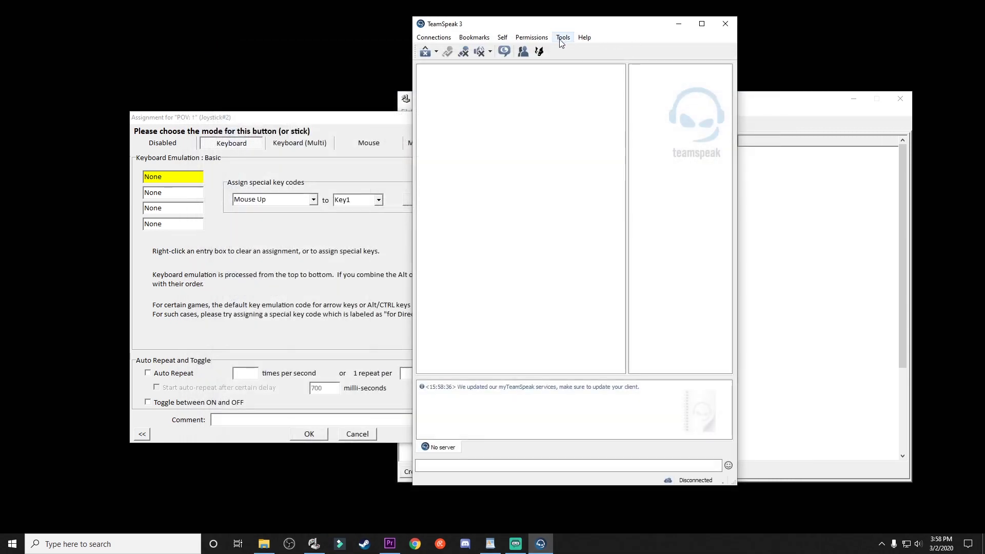
click(563, 38)
click(589, 260)
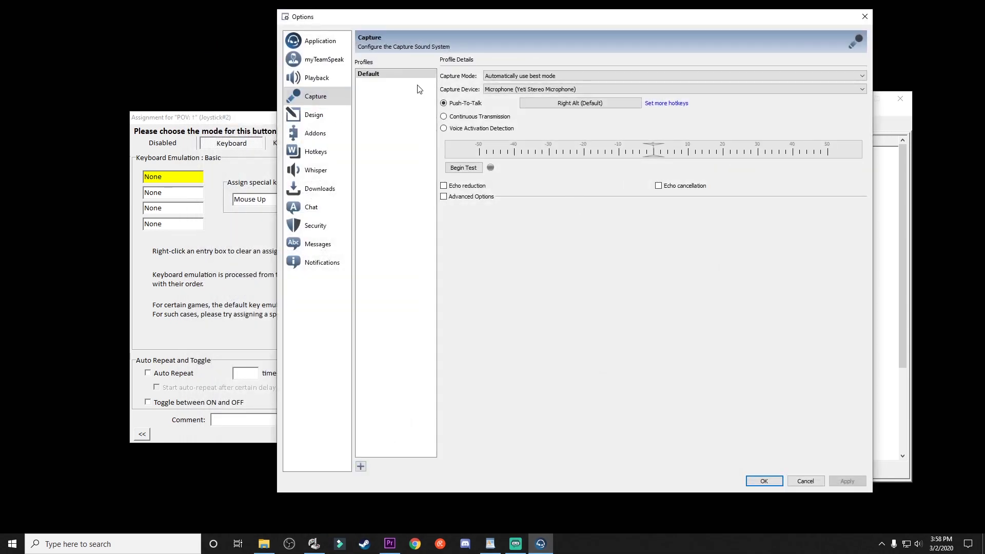
click(865, 18)
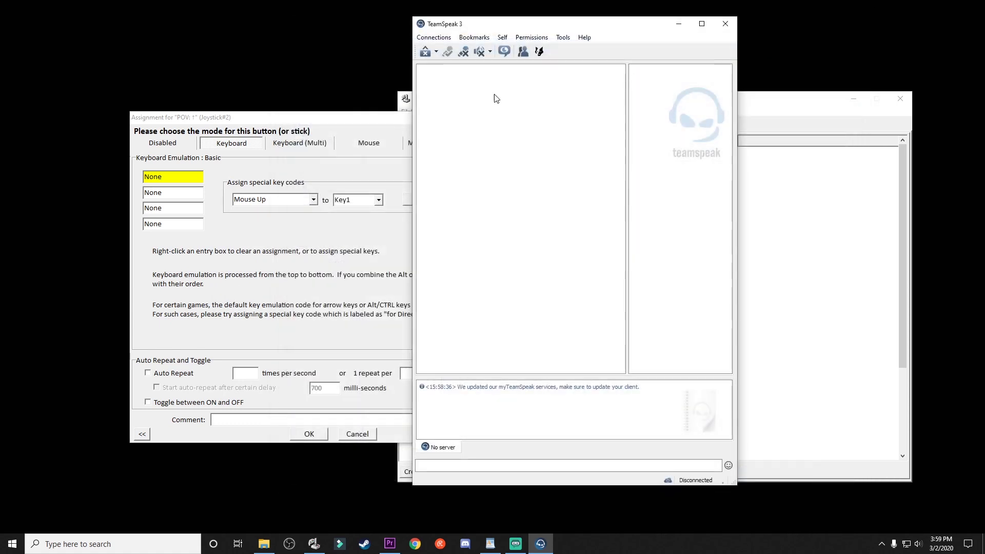
- Close TeamSpeak and assign Right Alt to POV up's first key slot
click(727, 25)
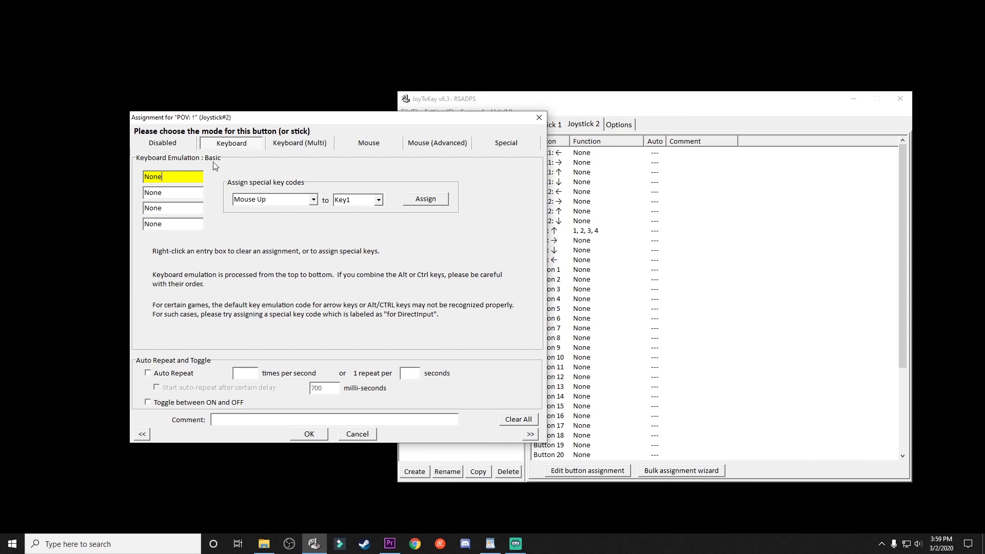
key(Alt_R)
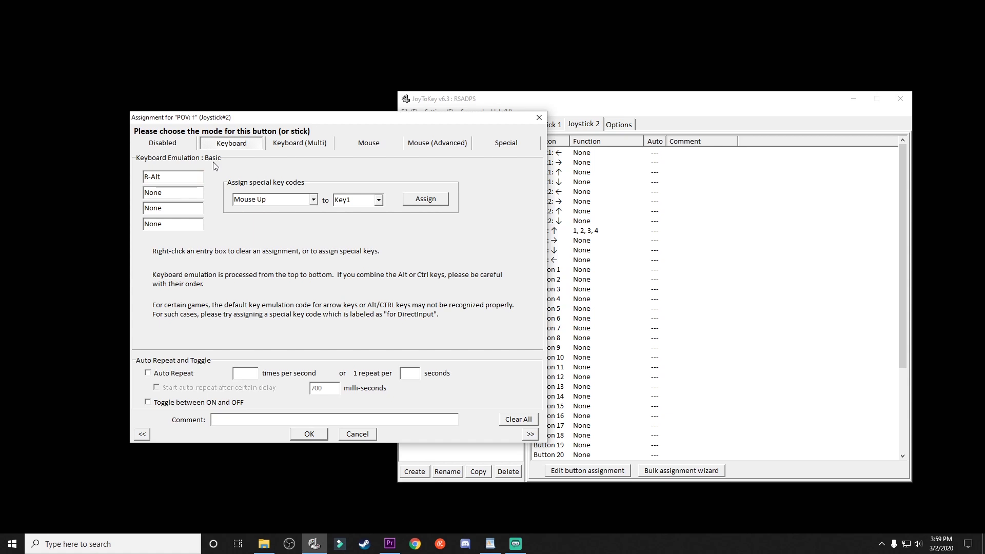
click(317, 434)
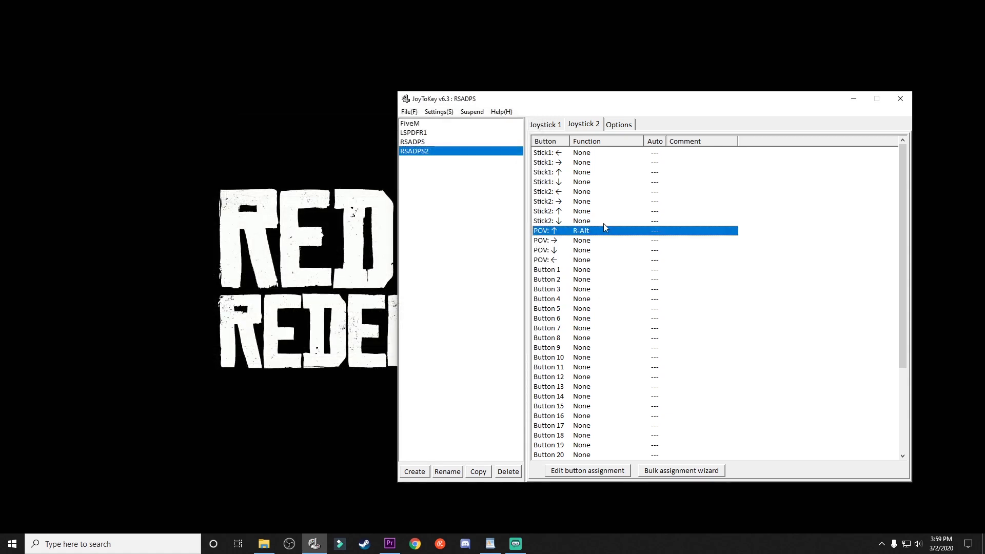
click(592, 223)
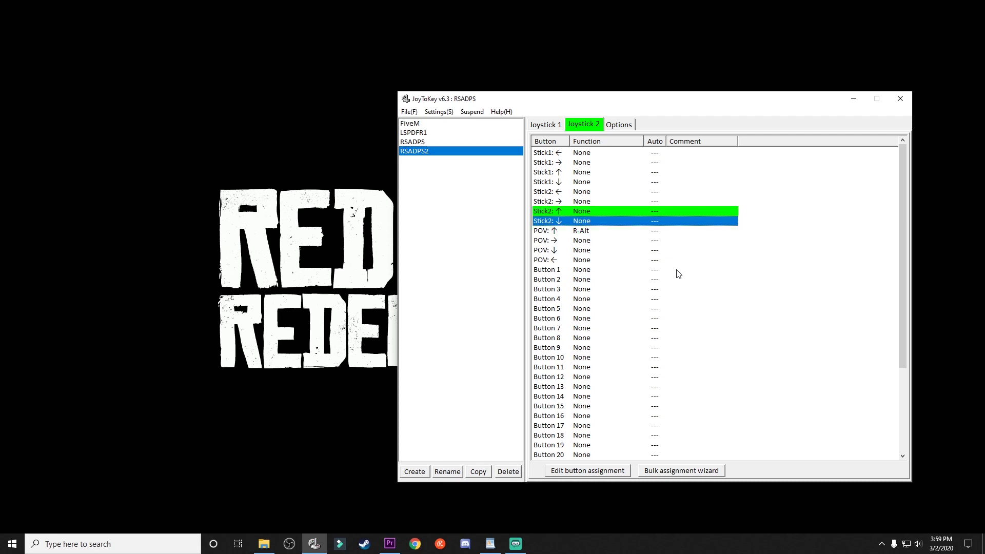
- Enable 'Toggle between ON and OFF' for the POV up R-Alt assignment
double_click(588, 232)
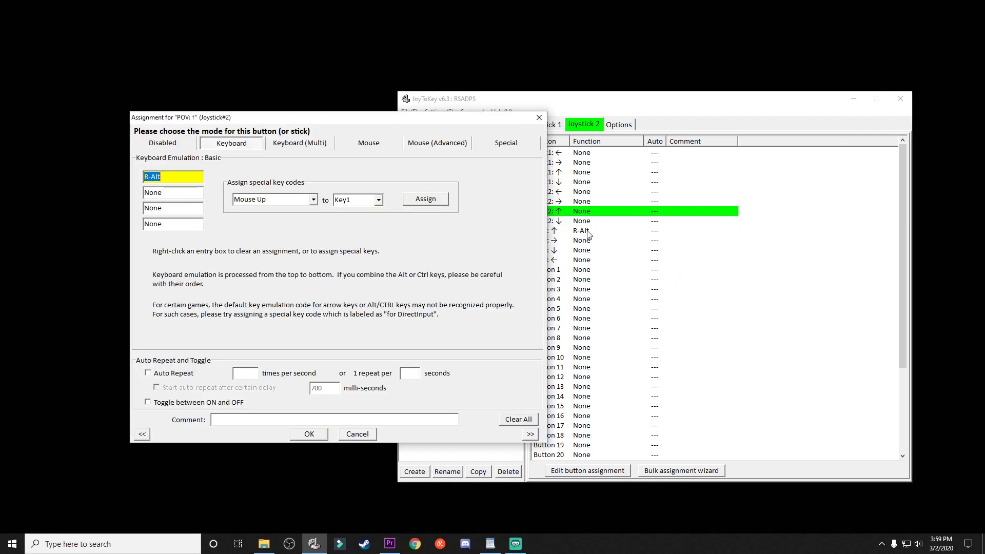
click(148, 402)
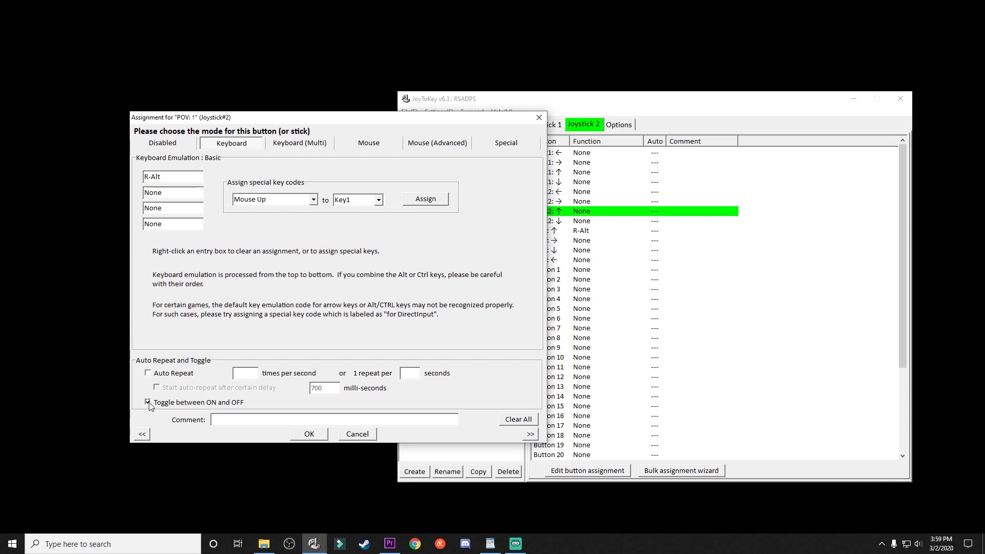
click(309, 434)
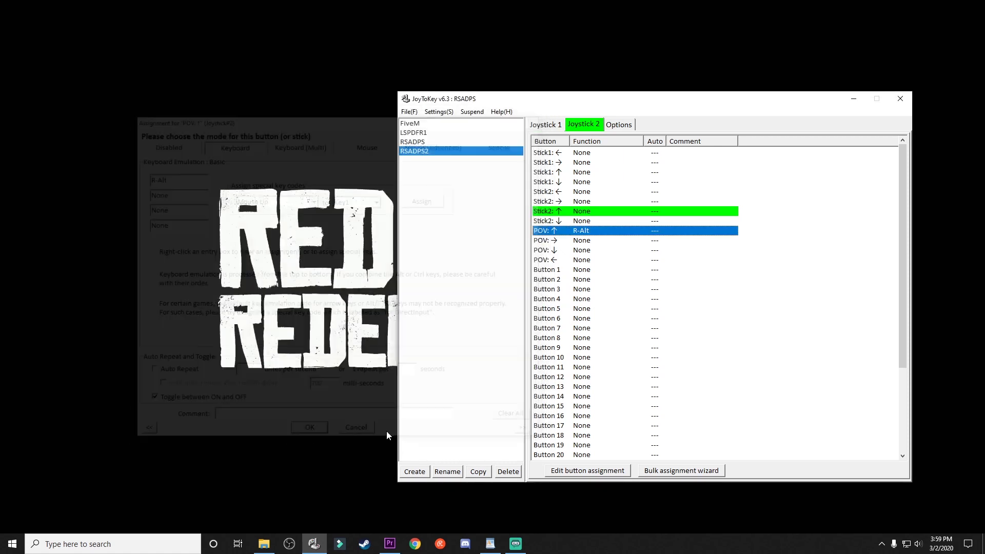
click(589, 308)
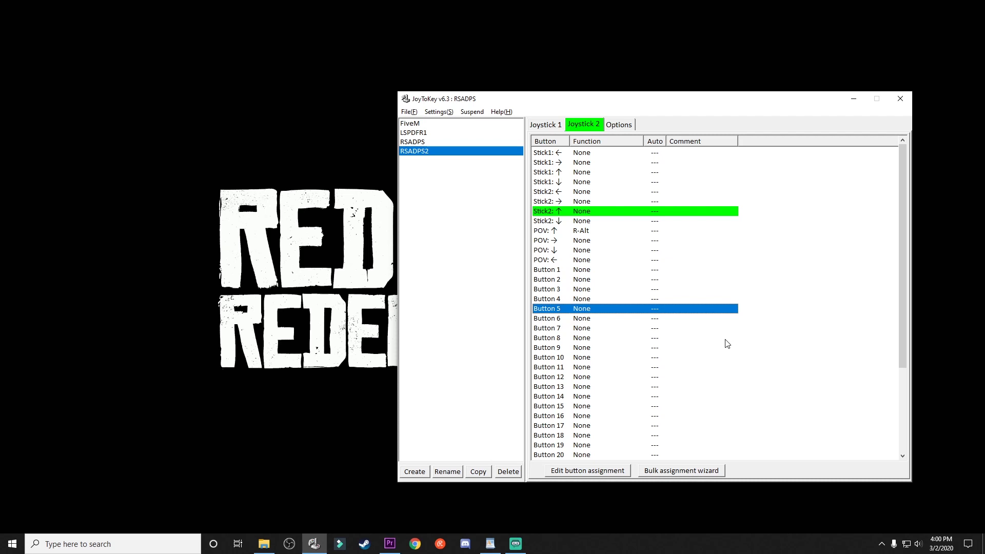
key(alt)
key(alt)
double_click(561, 380)
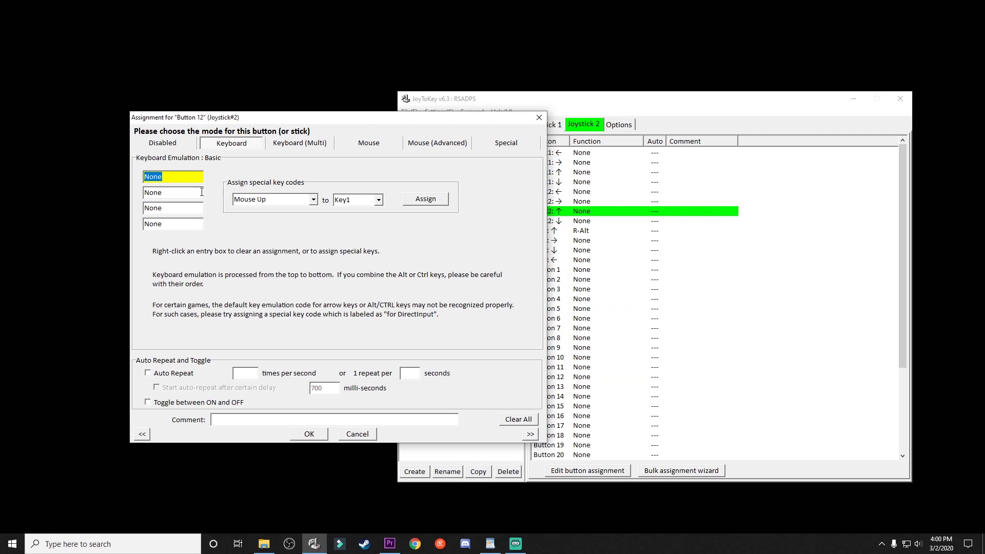
click(539, 118)
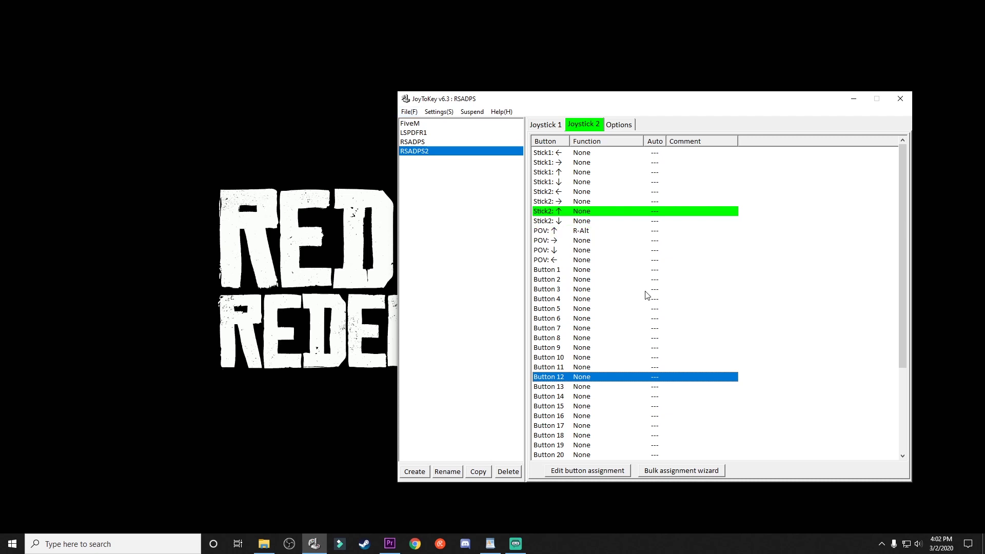
- Map Button 12 to the N key with on/off toggling, then reopen it to verify
click(653, 308)
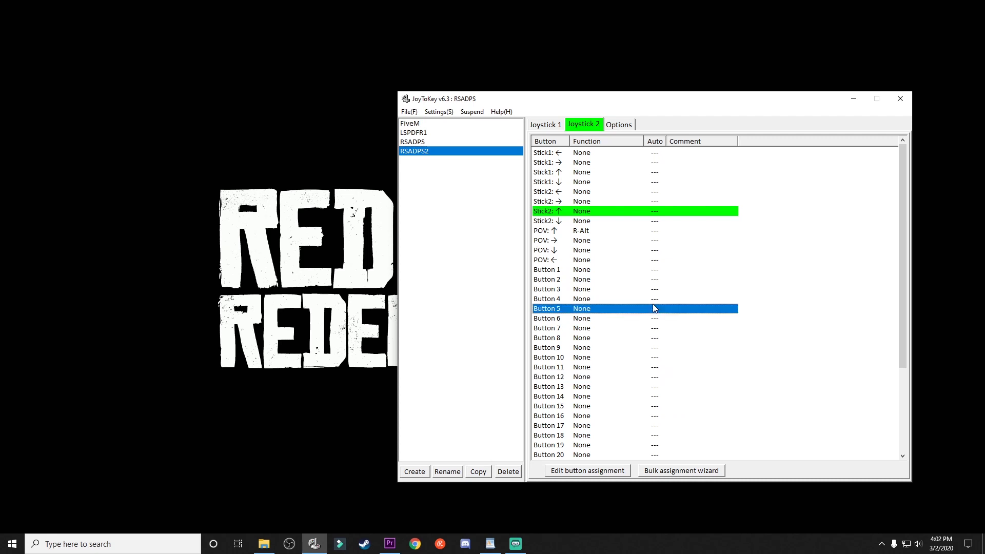
double_click(593, 378)
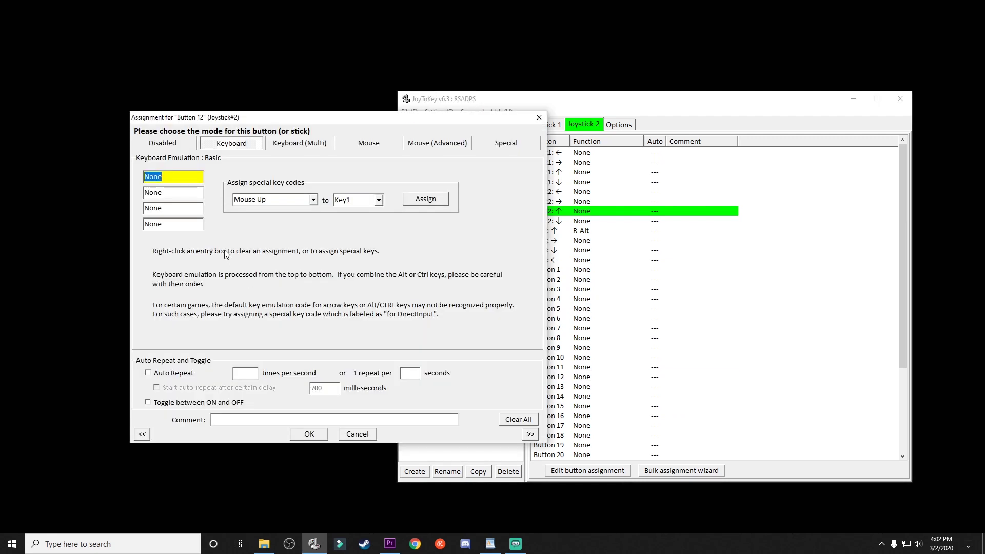
key(n)
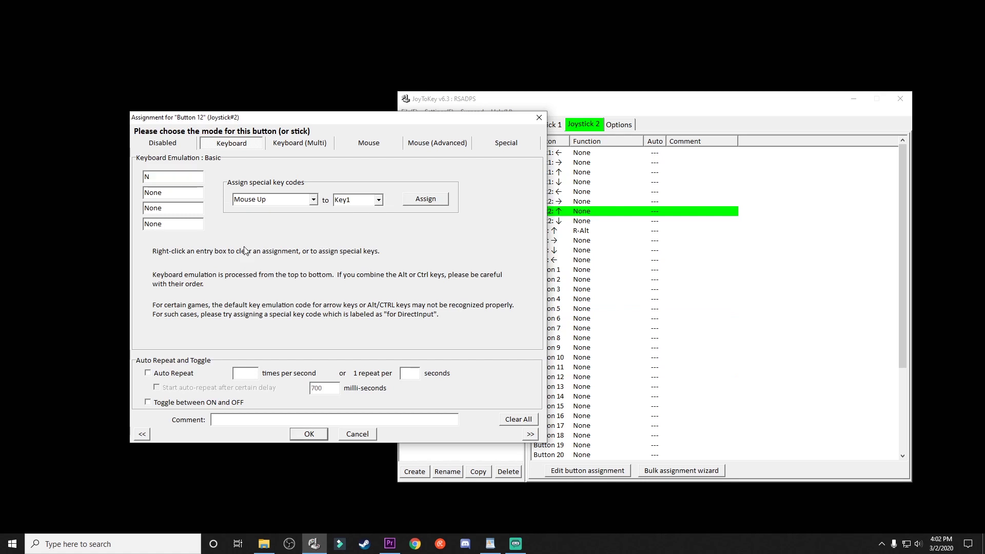
click(148, 402)
click(310, 433)
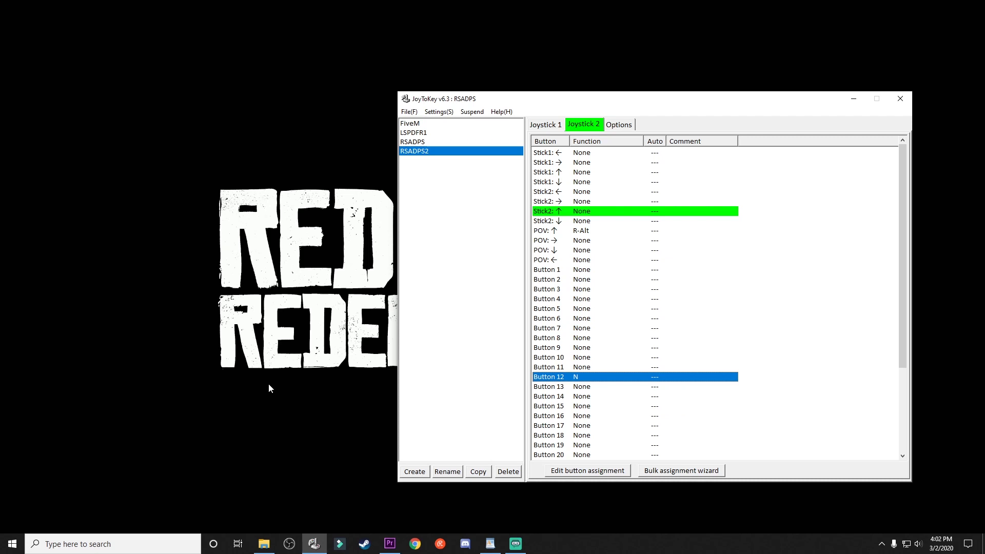
double_click(577, 380)
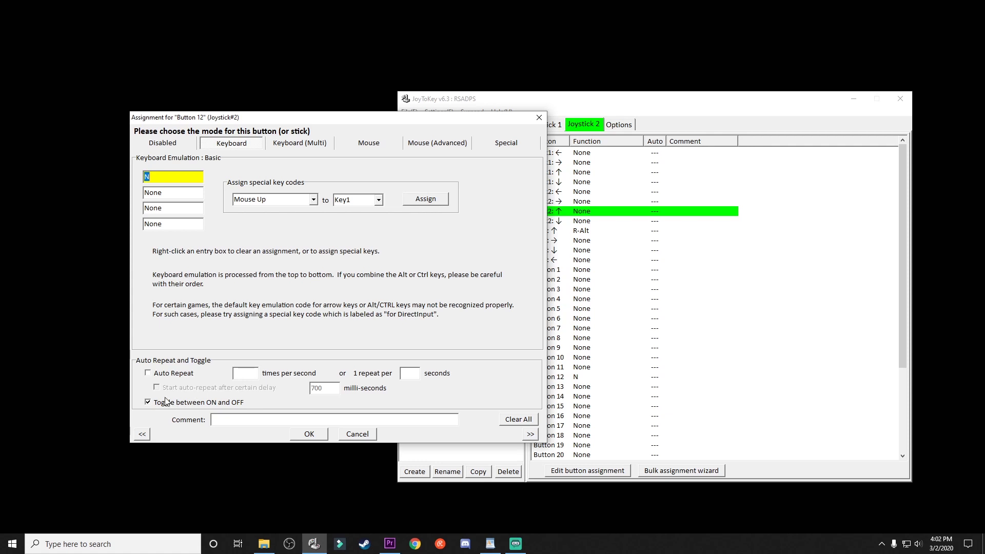
- Clear all keys from Button 12 so it reads None, leaving only POV up mapped
click(528, 421)
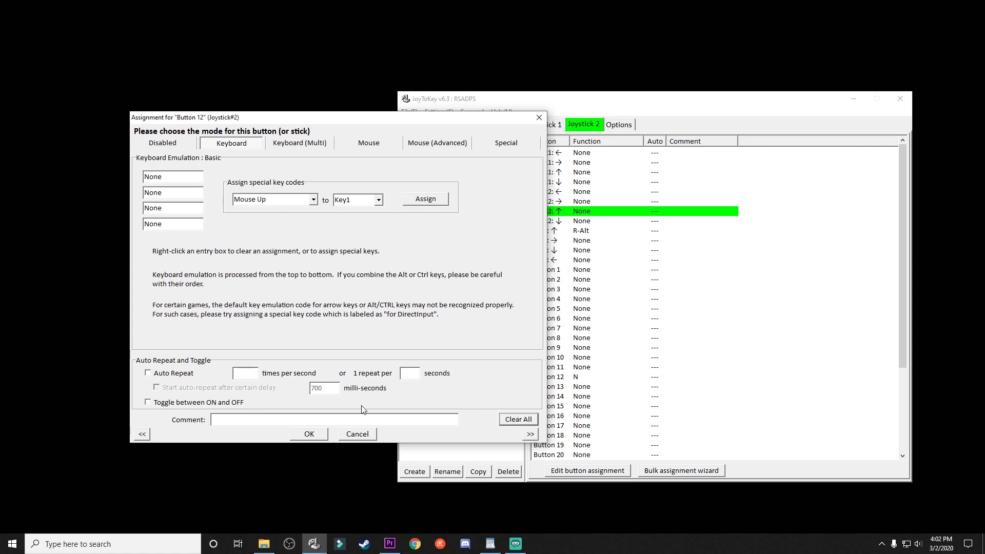
click(309, 434)
click(573, 367)
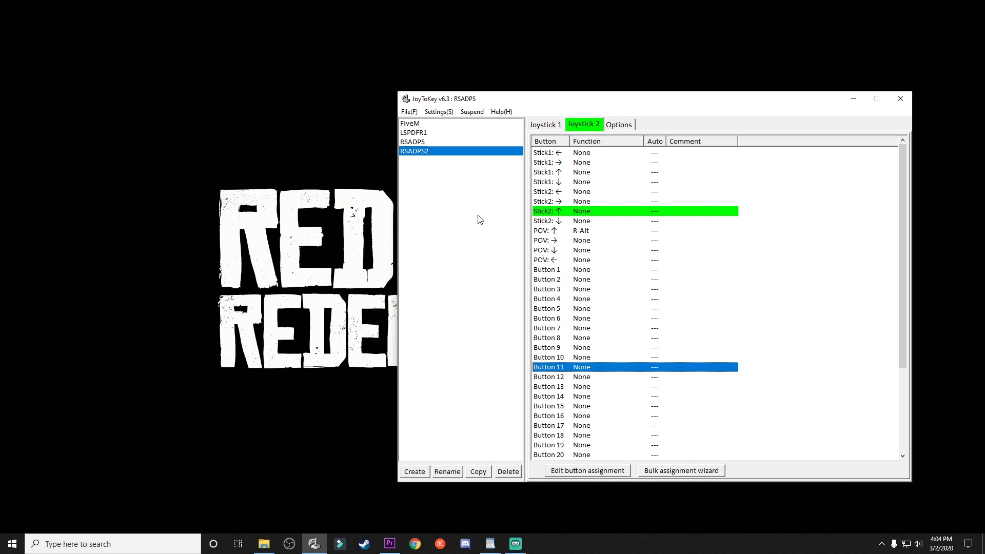
- Close the JoyToKey window, leaving the RSADPS2 profile's R-Alt on POV up intact
click(900, 98)
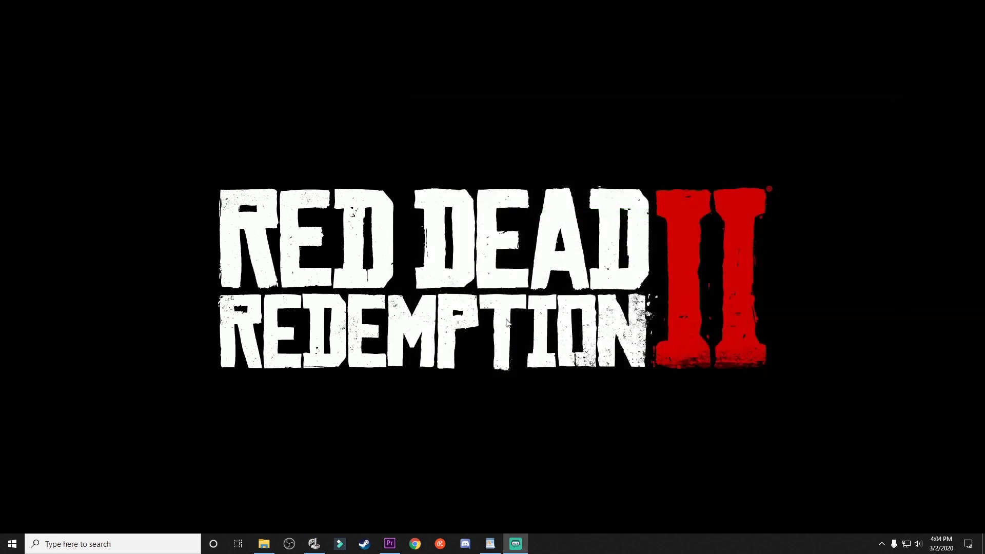
- Restore JoyToKey from the taskbar, then exit it via File > Exit
click(314, 543)
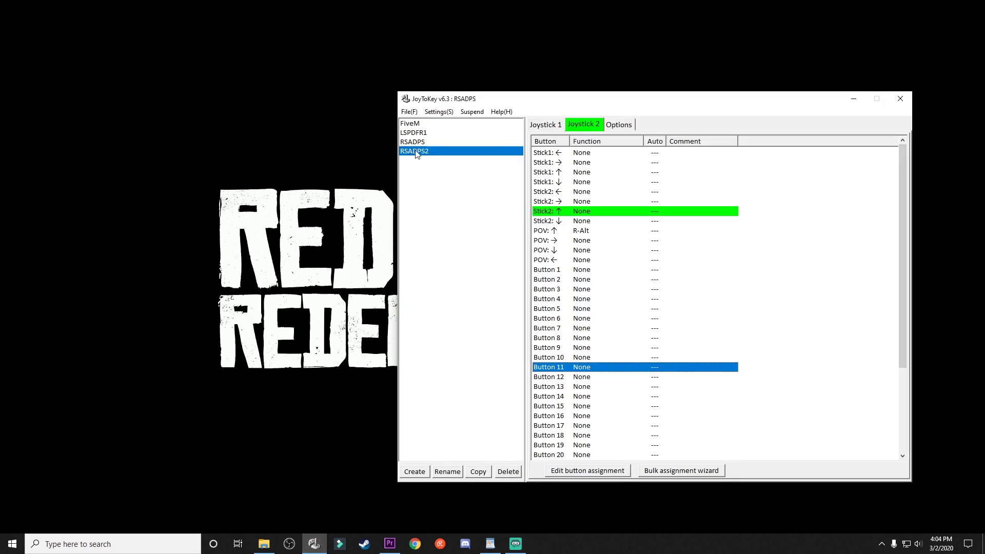
click(409, 111)
click(446, 199)
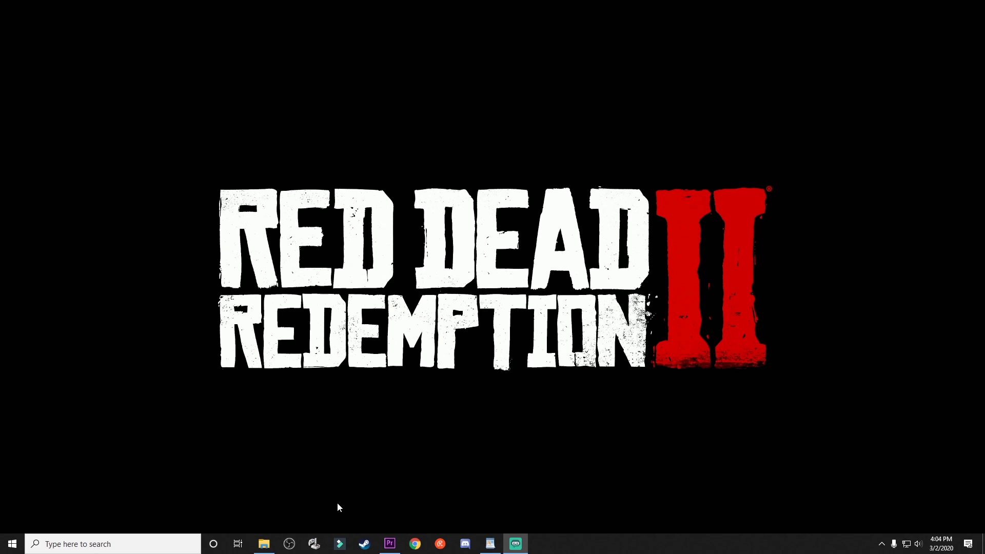
- Relaunch JoyToKey from the taskbar and minimize it to run in the background
click(314, 543)
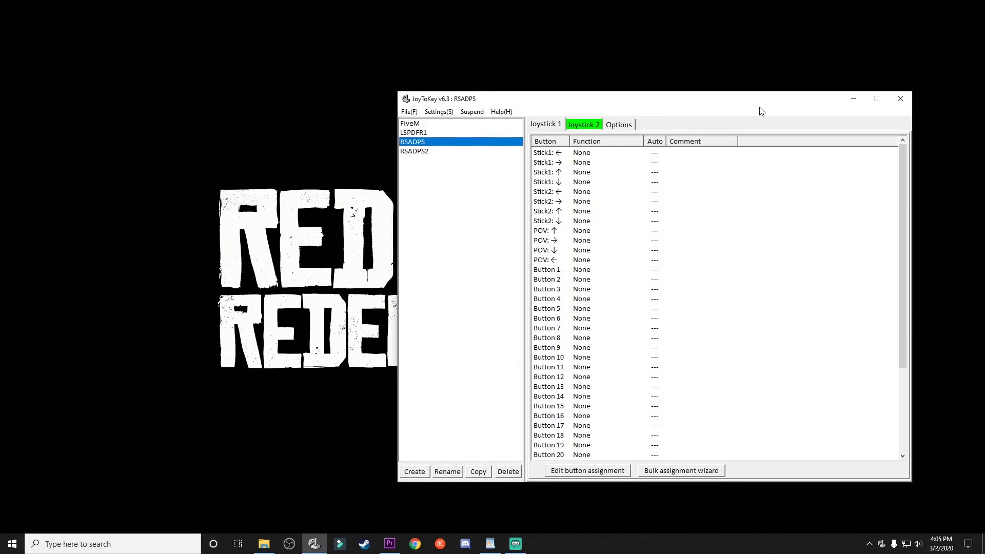
click(853, 103)
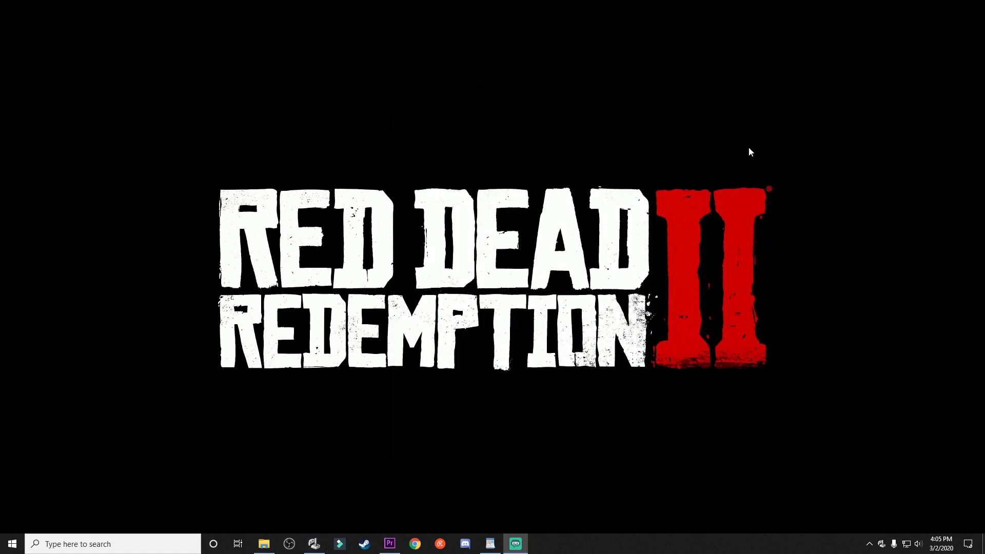